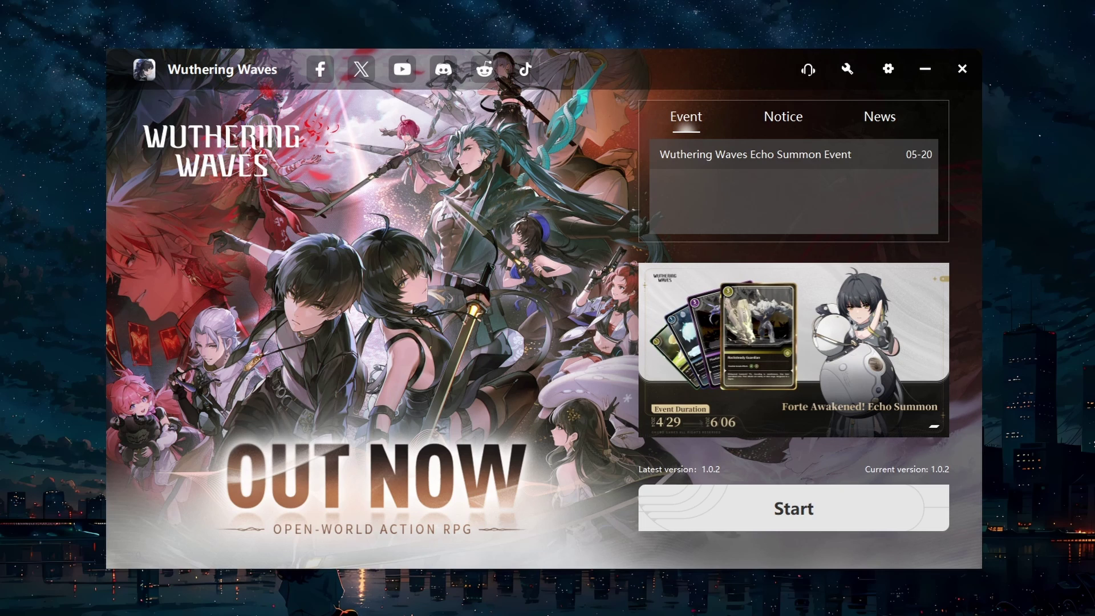
- Trigger the launcher's game-client repair, then dismiss the Confirmation dialog
left_click(845, 71)
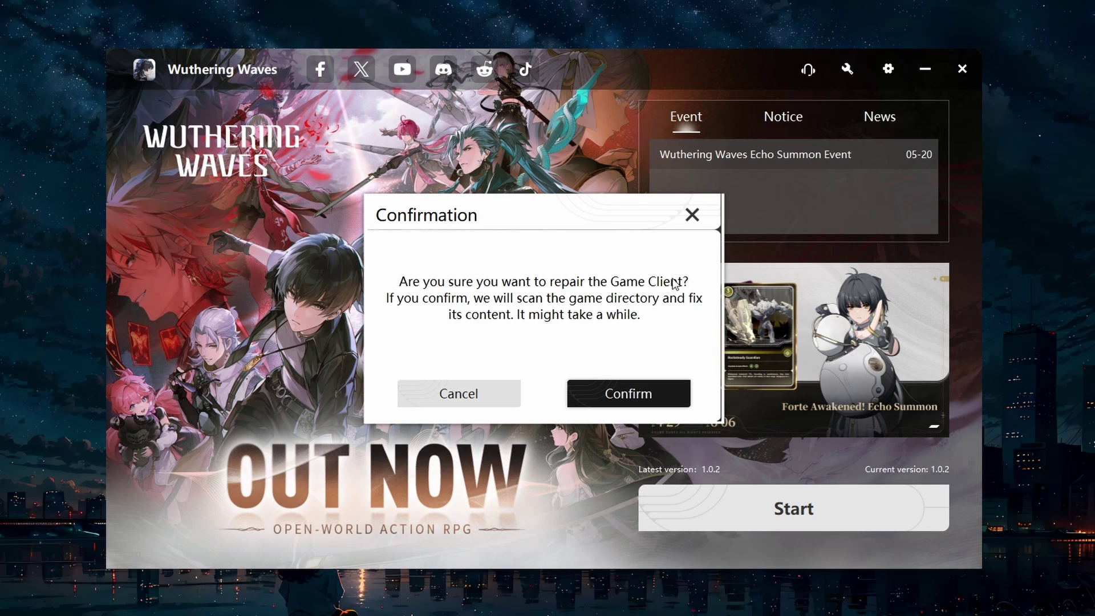
left_click(693, 215)
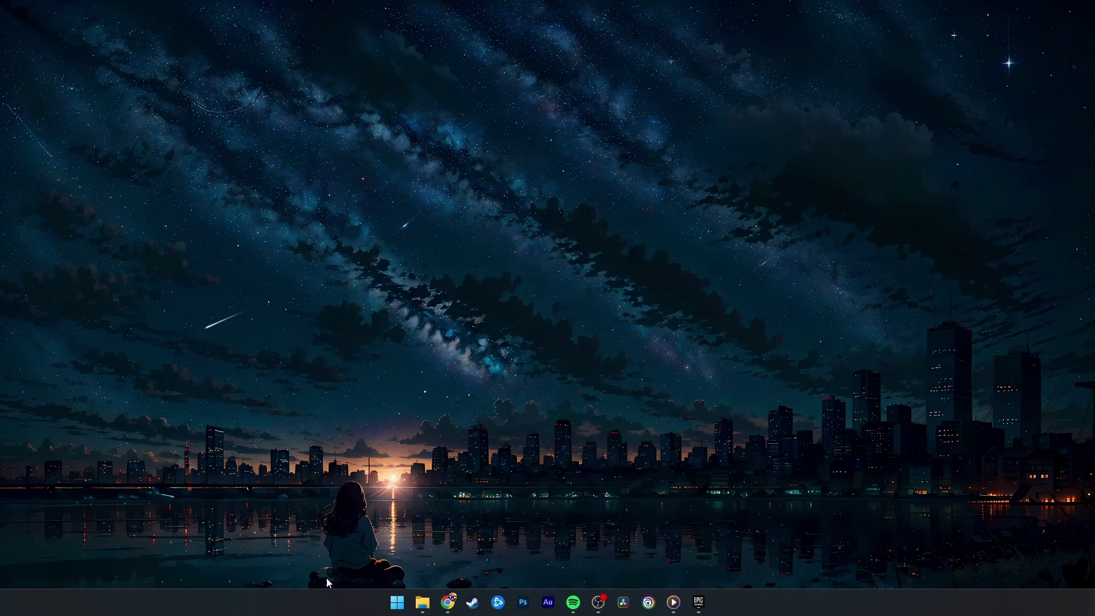
- Browse to C:\Program Files\Epic Games\WutheringWavesj3oFh and select the launcher file
left_click(422, 603)
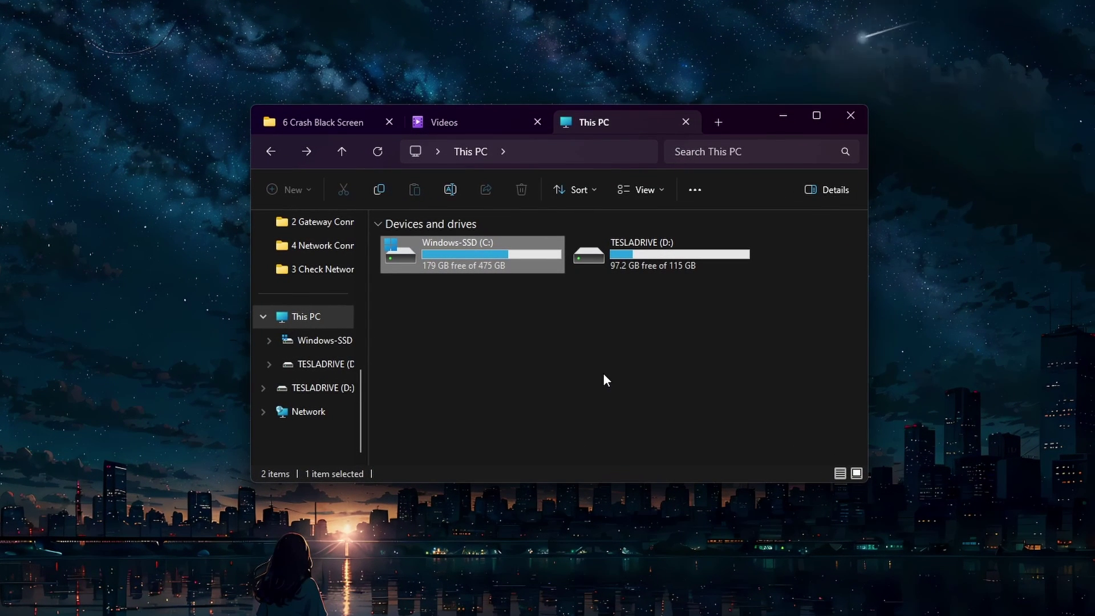
key("Return")
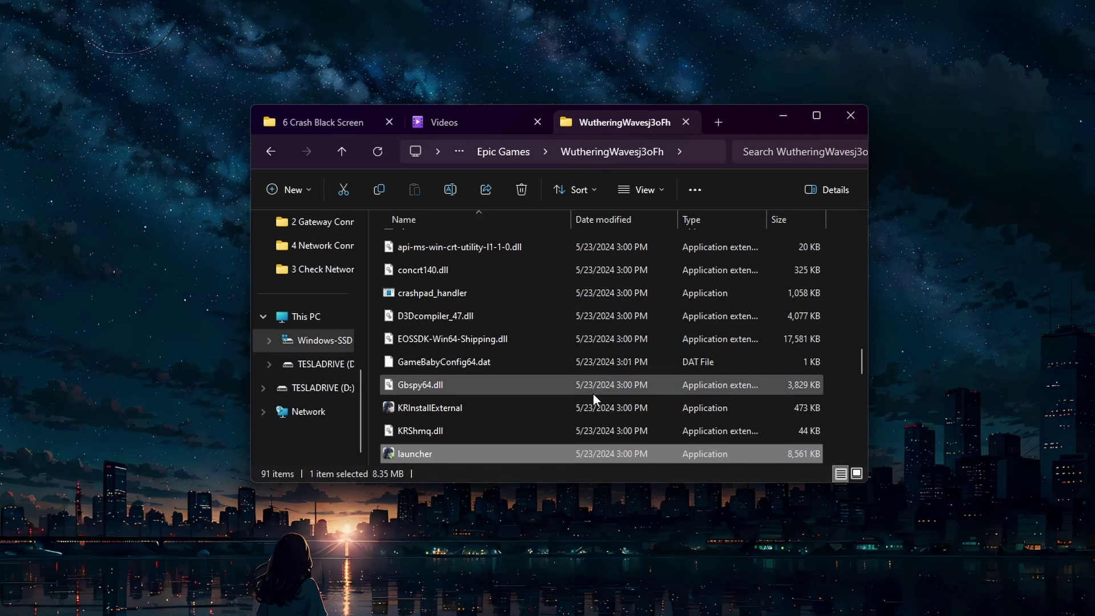
key("alt+Up")
key("alt+Up")
key("alt+Up")
key("alt+Up")
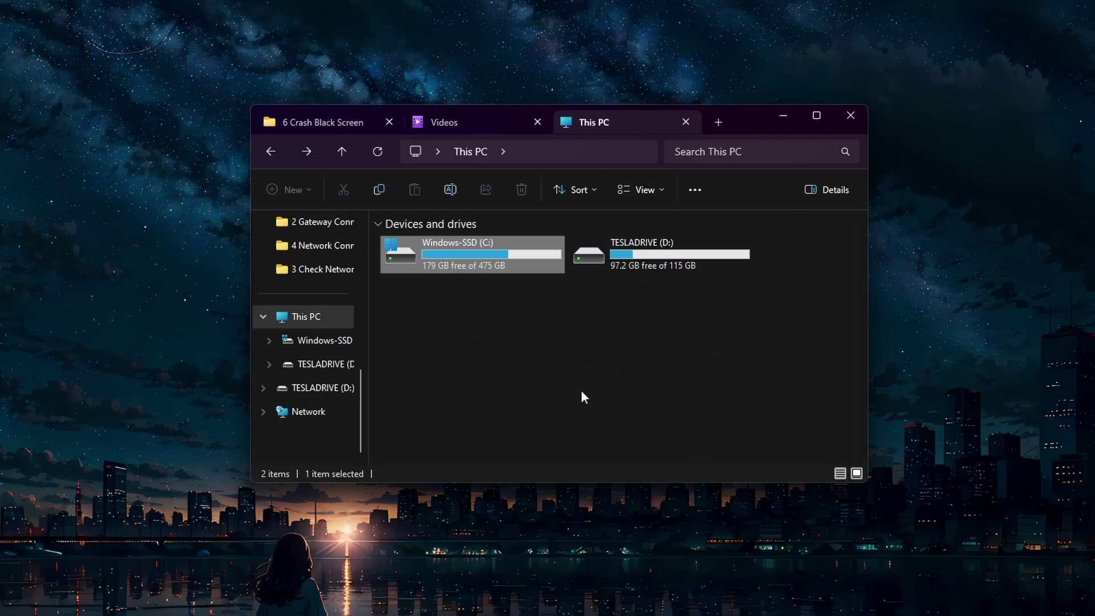
double_click(507, 262)
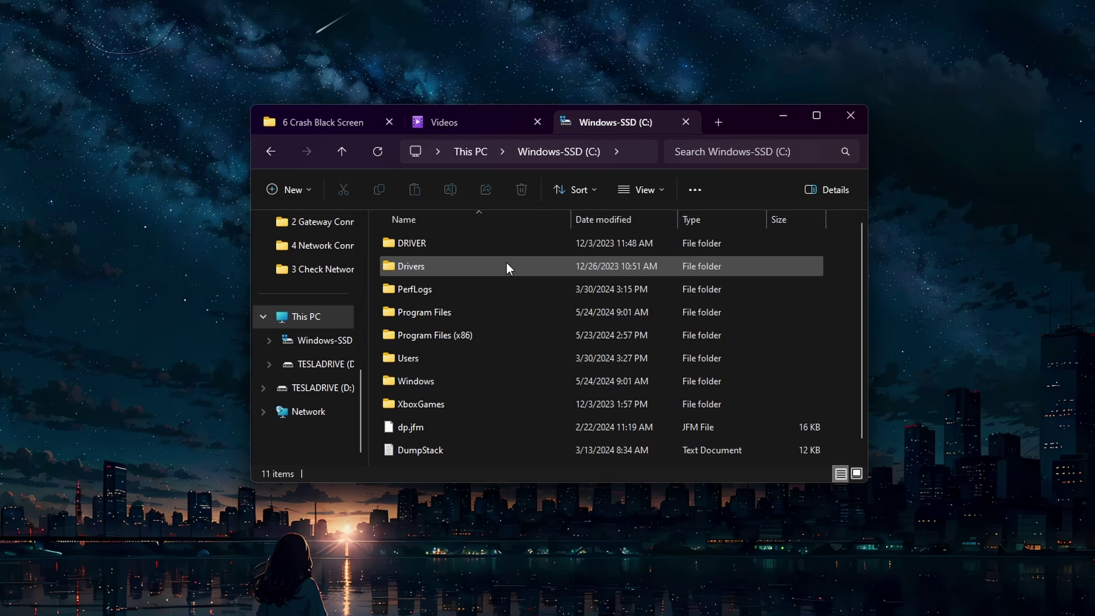
double_click(508, 314)
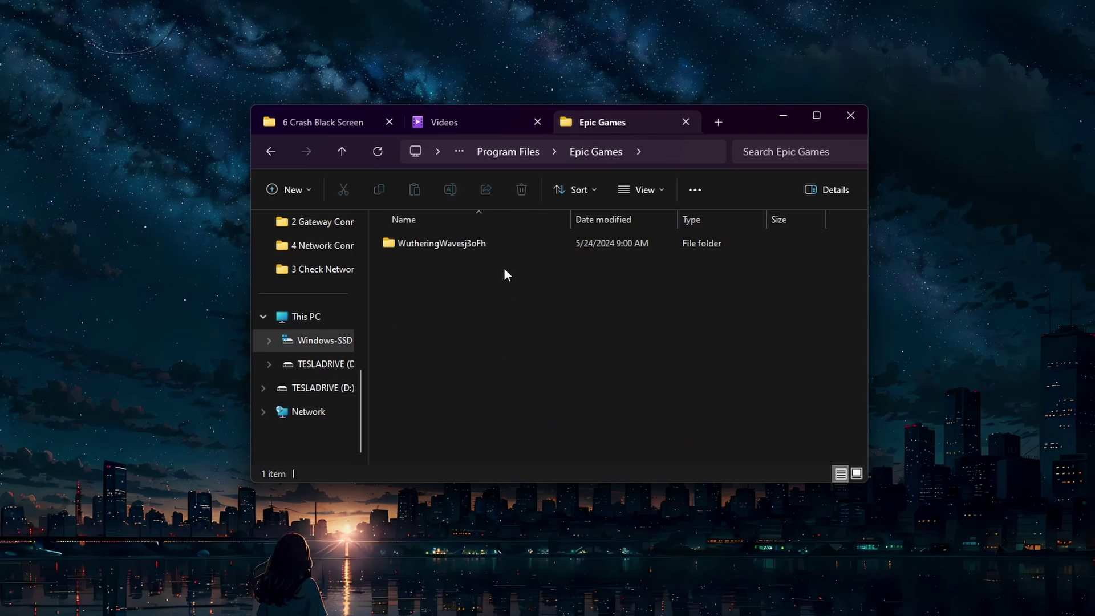
double_click(511, 245)
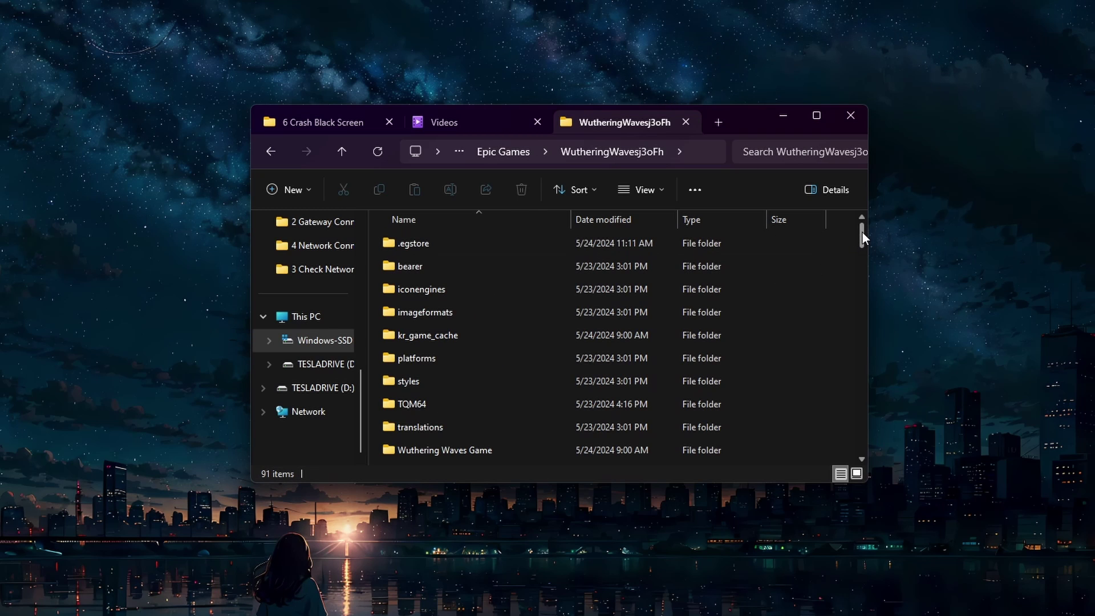
left_click_drag(862, 232, 870, 367)
left_click(489, 366)
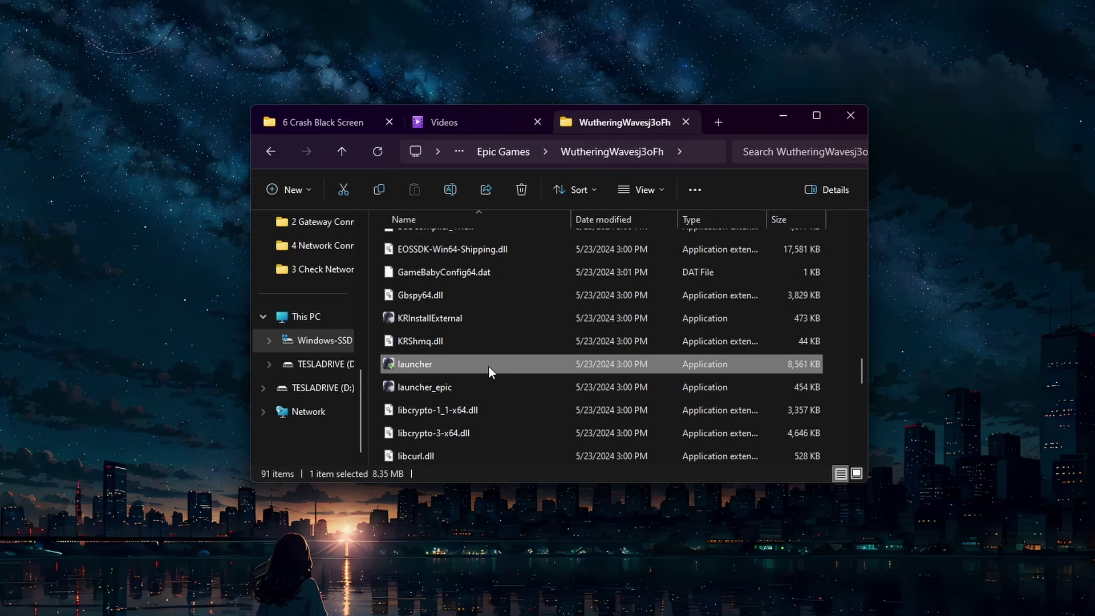
- In the launcher's Compatibility properties, enable Disable fullscreen optimizations and Run this program as an administrator
right_click(488, 365)
left_click(522, 265)
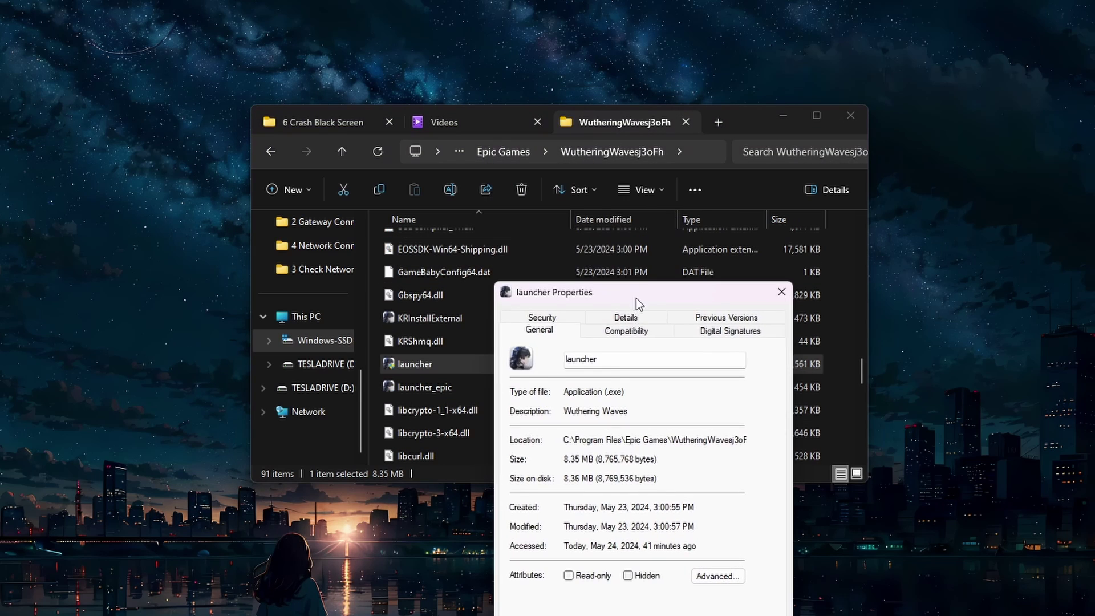
left_click_drag(635, 296, 555, 125)
left_click(552, 161)
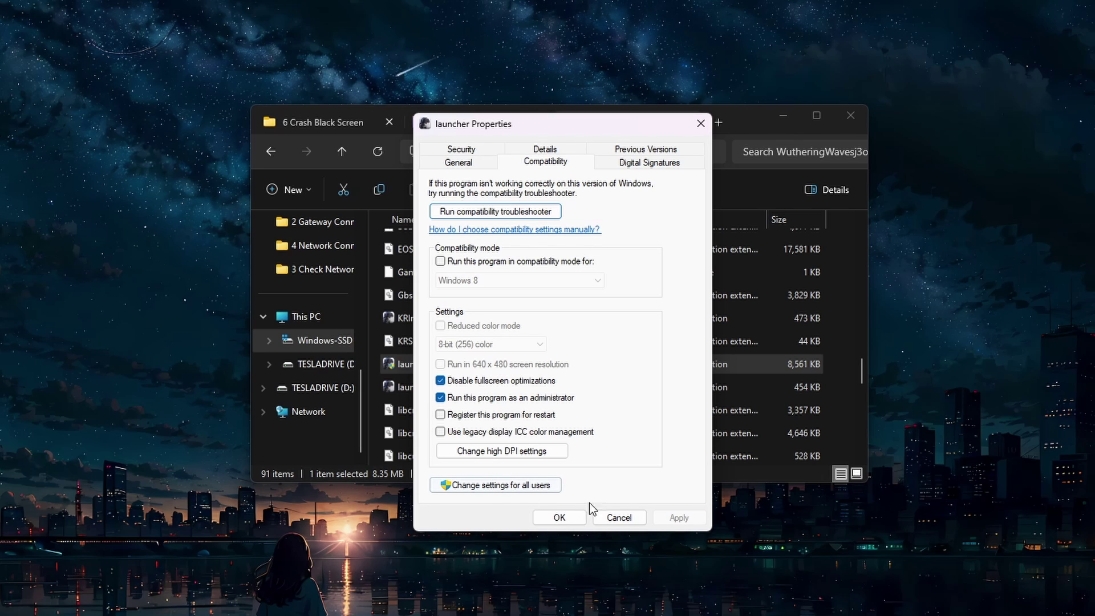
left_click(558, 518)
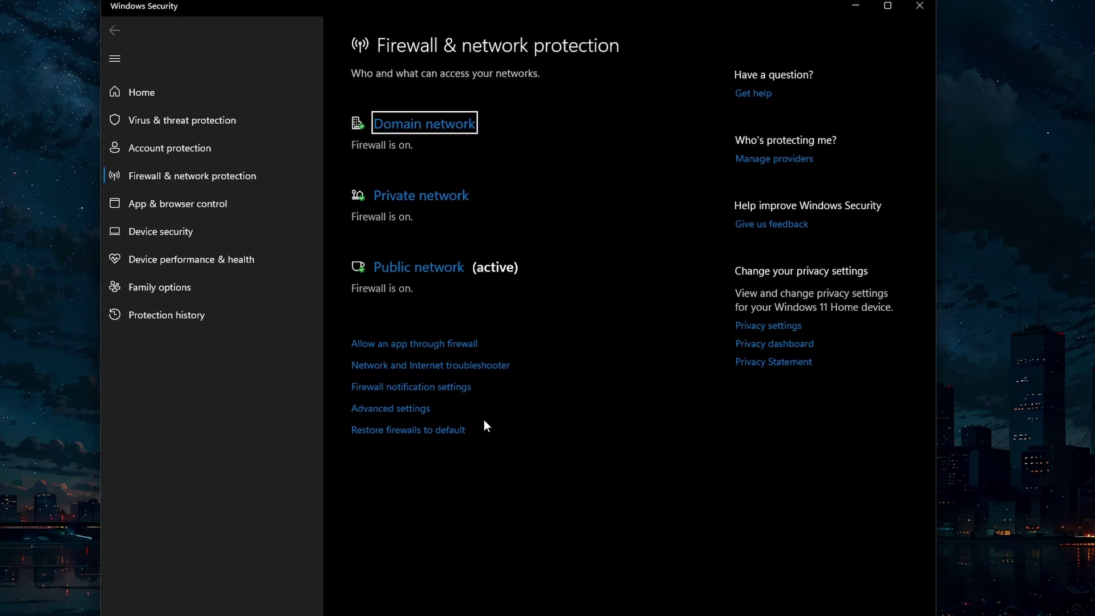
- Open Allow an app through firewall, unlock Change settings, and type 'wu' to reach Wuthering Waves
left_click(430, 345)
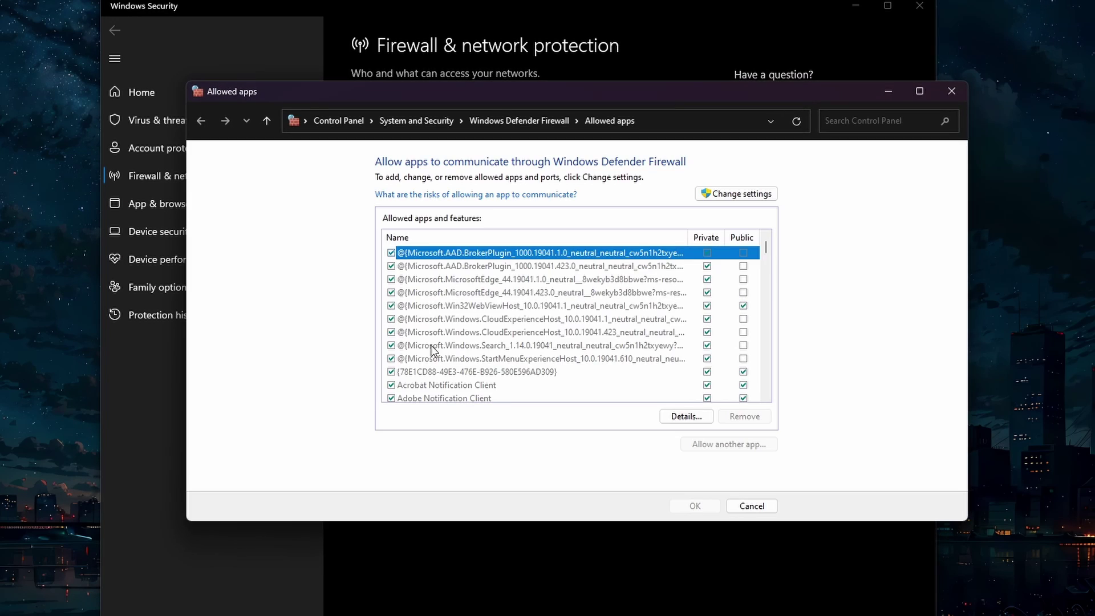
left_click(713, 193)
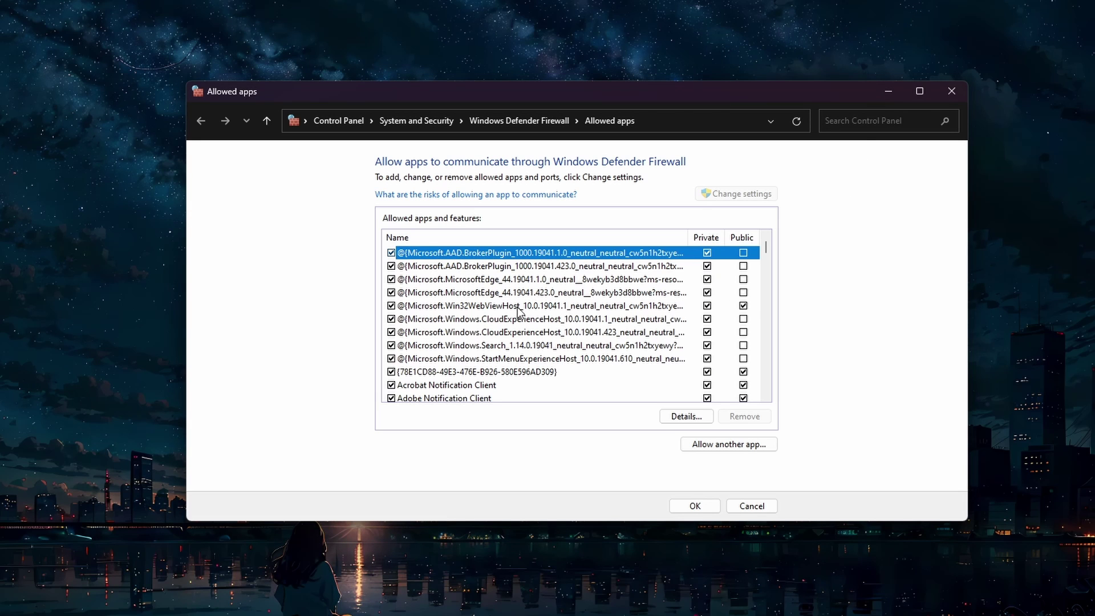
left_click(519, 308)
type("wu")
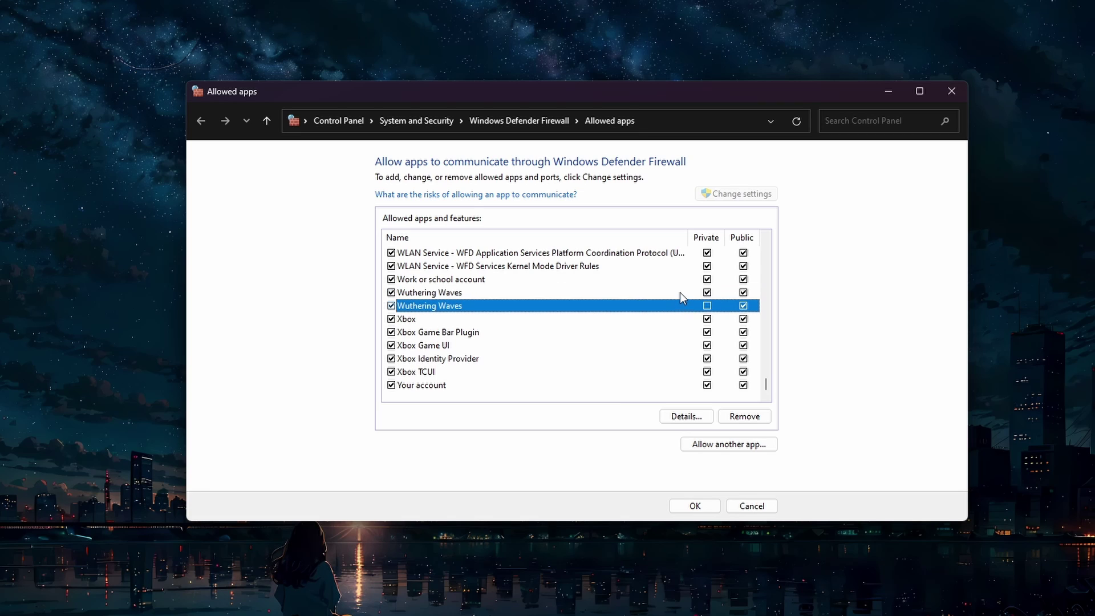
- Via Allow another app, browse to the Program Files\Epic Games\WutheringWavesj3oFh folder
left_click(706, 447)
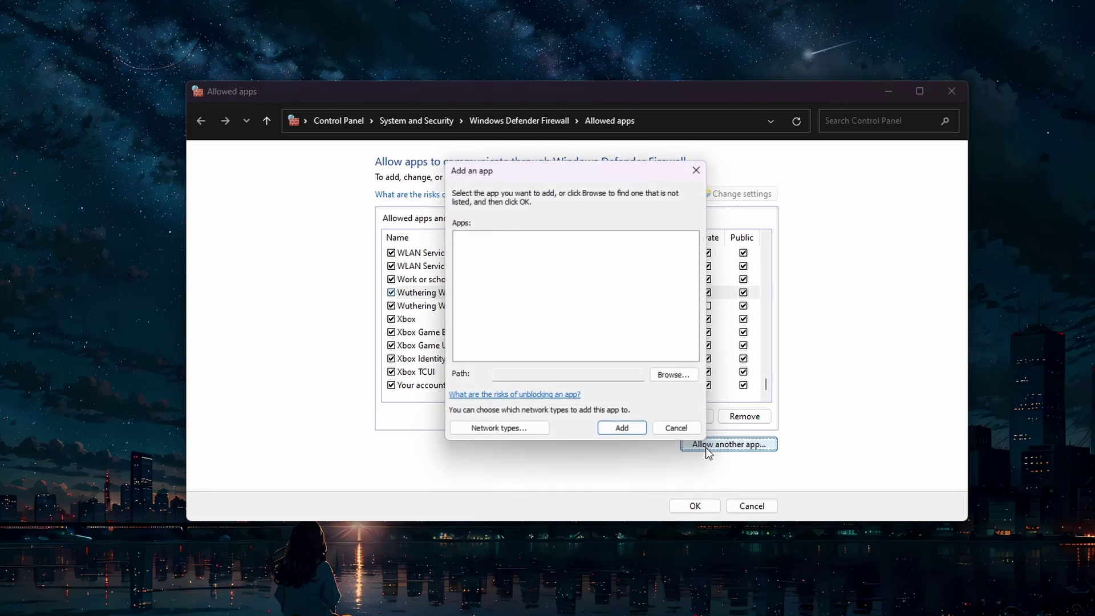
left_click(670, 378)
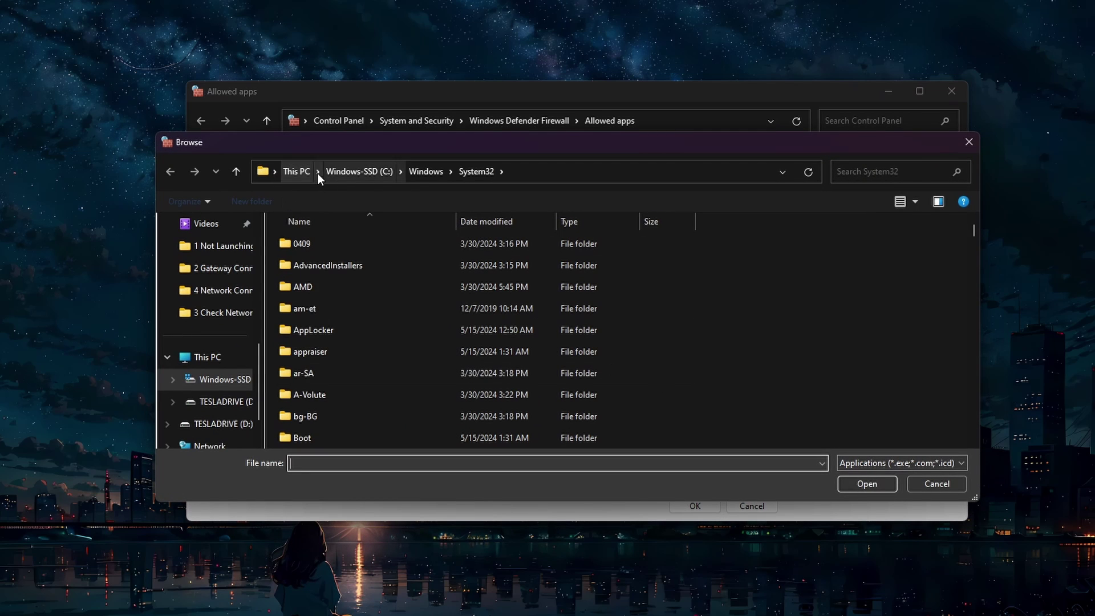
left_click(297, 171)
double_click(410, 256)
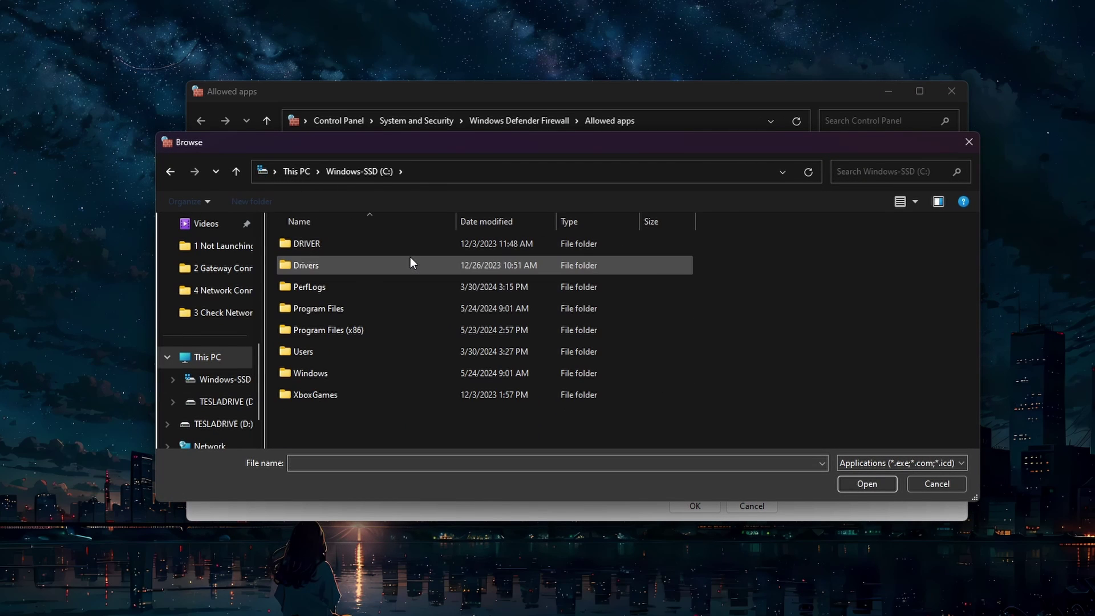
double_click(383, 312)
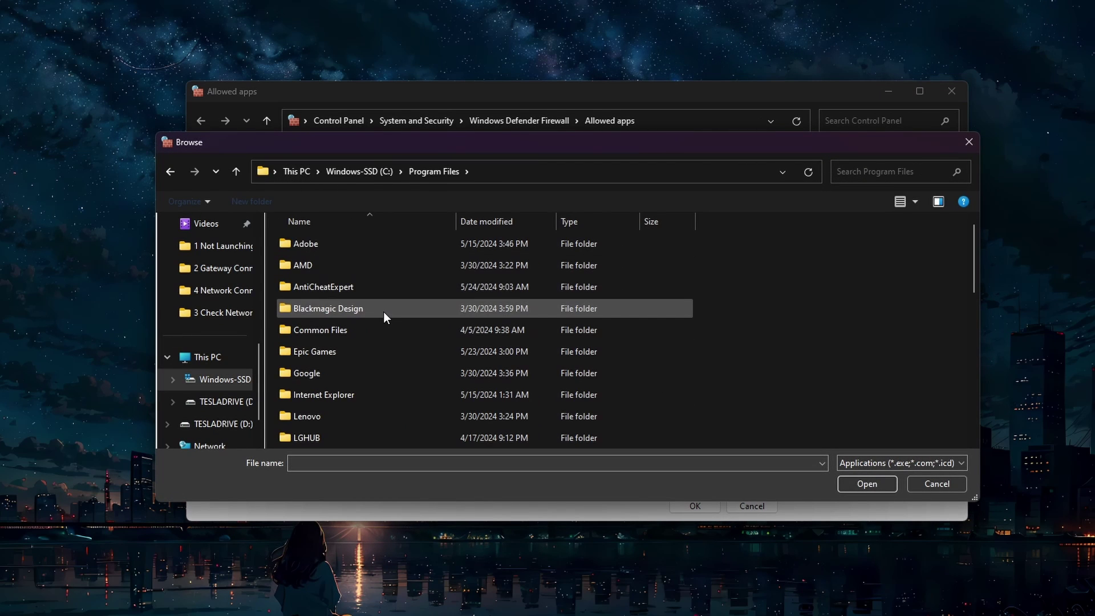
double_click(371, 352)
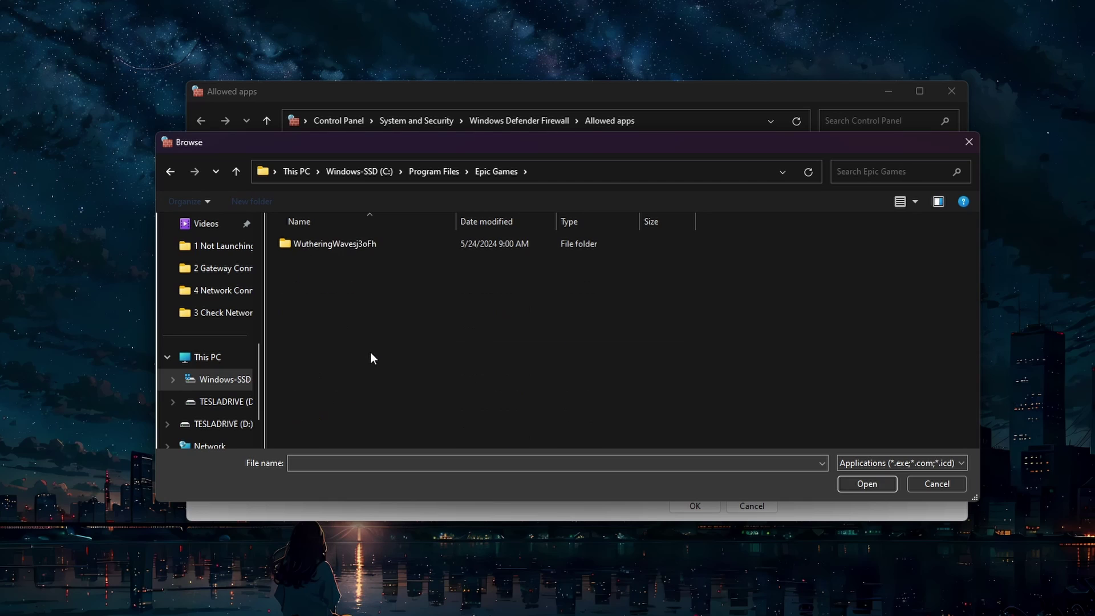
double_click(391, 251)
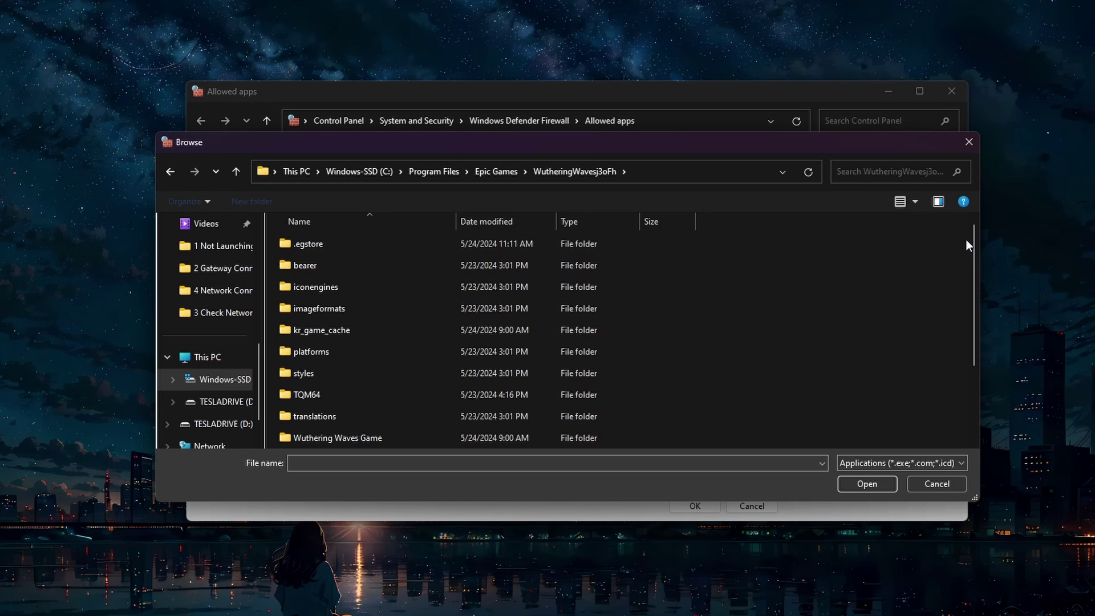
- Cancel the browse and add-app windows without adding anything, then select the first Wuthering Waves entry
left_click_drag(969, 242, 974, 322)
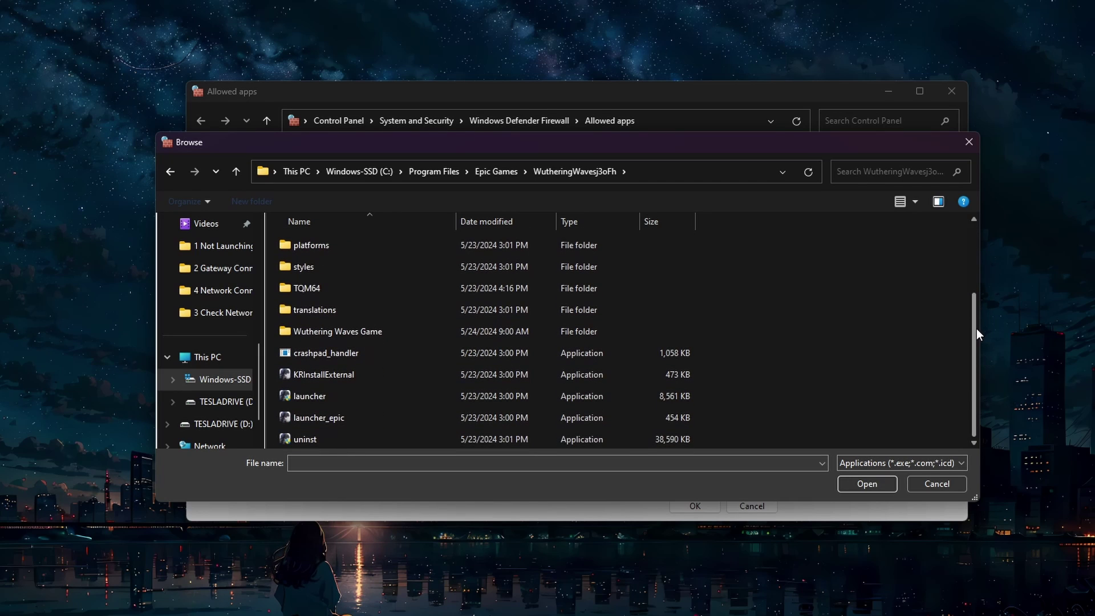
left_click(916, 483)
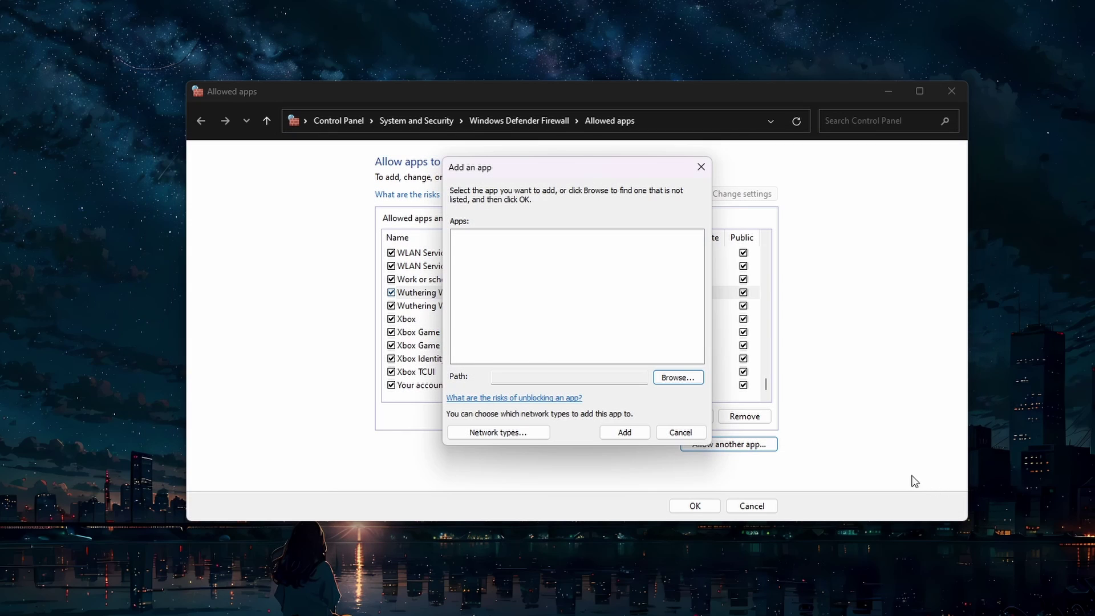
left_click(659, 434)
left_click(423, 292)
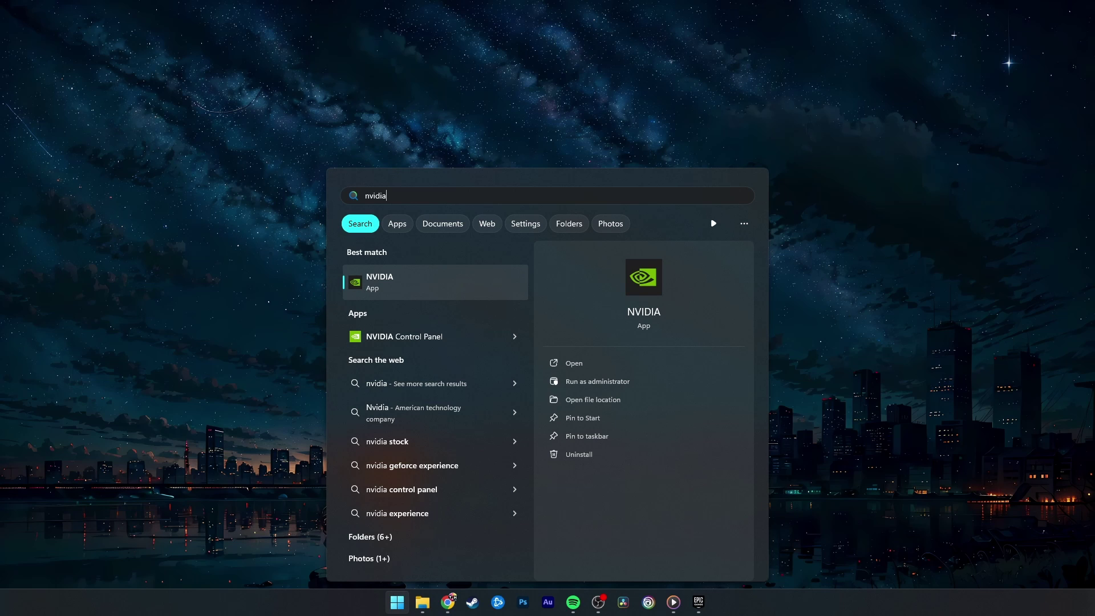
- Replace the 'nvidia' Start search with 'amd', then clear the search and close Start
key("ctrl+a")
type("amd")
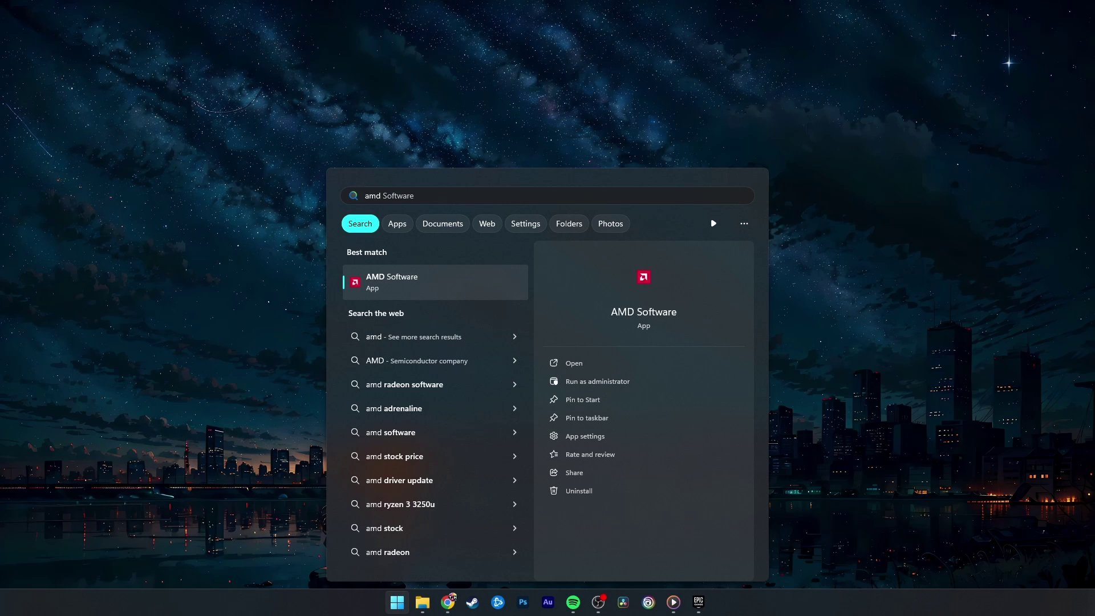
key("BackSpace")
key("BackSpace")
key("BackSpace")
key("Escape")
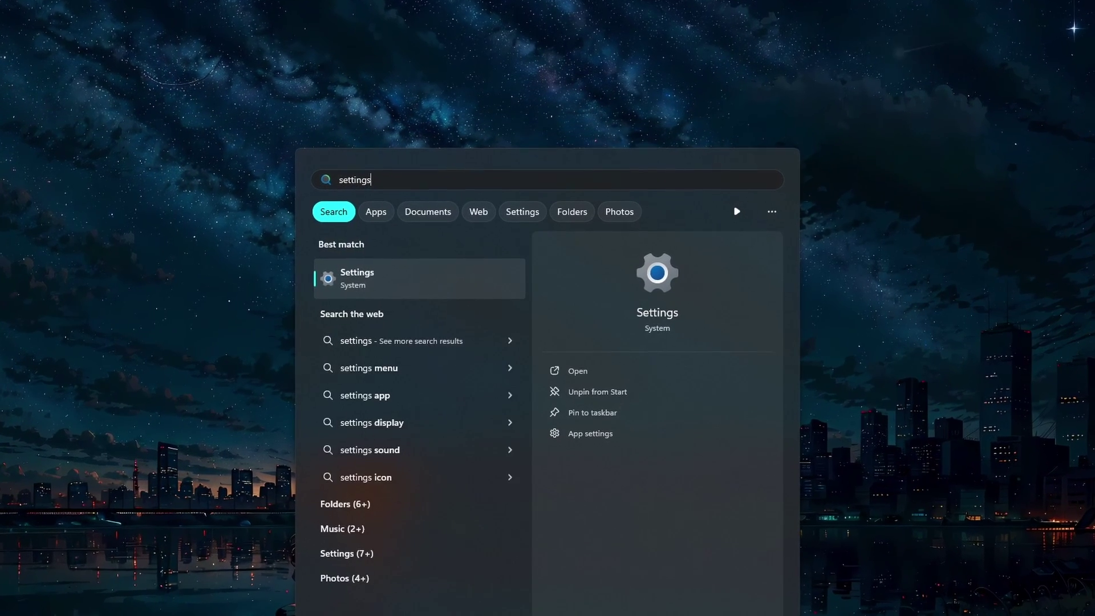
- Launch Settings from search and run Check for updates on the Windows Update page
key("Return")
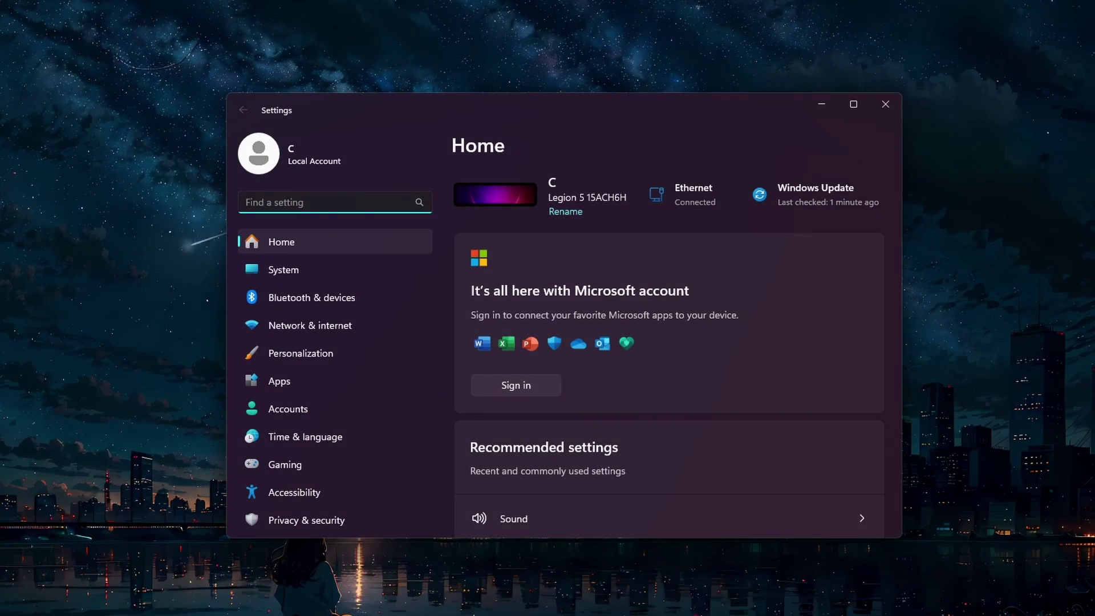
scroll(329, 364, "down", 1)
left_click(353, 516)
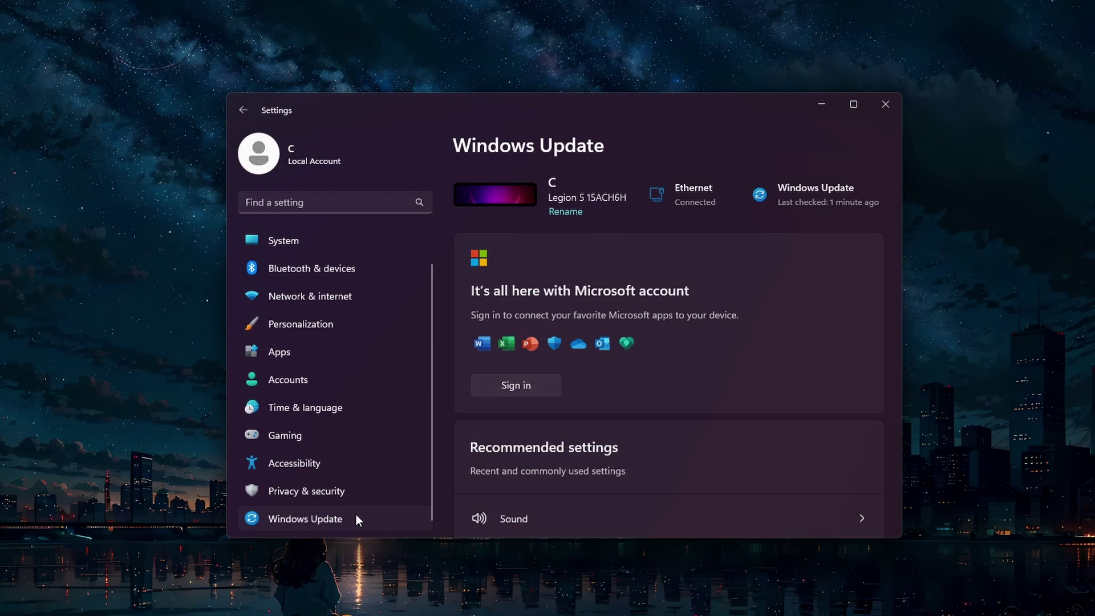
left_click(816, 213)
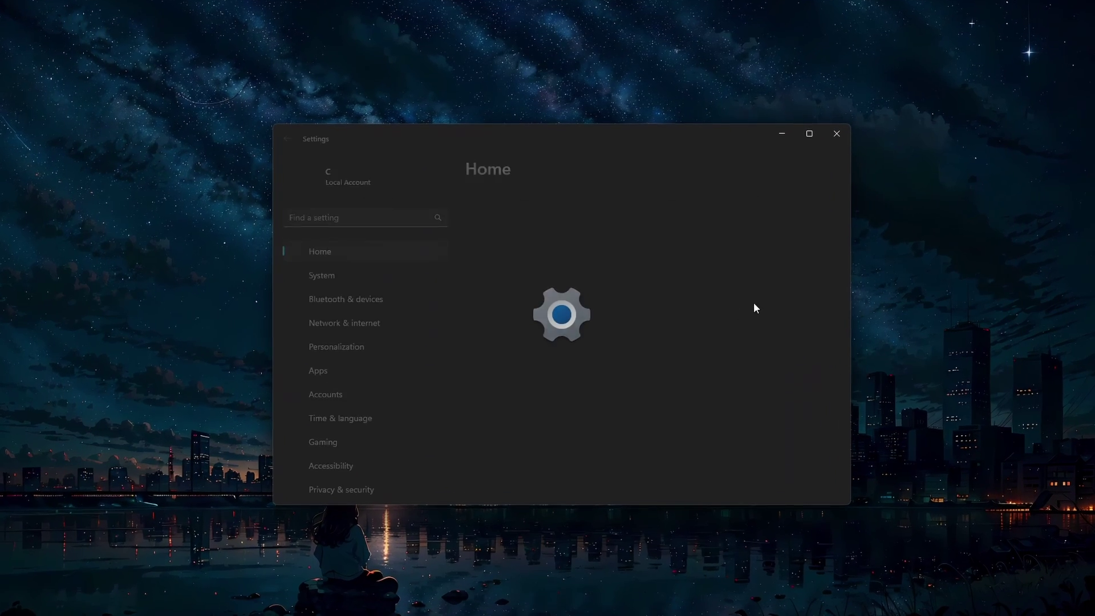
- In System > Display, keep scale at 100% and resolution at 3840 × 1080 (Recommended)
left_click(292, 270)
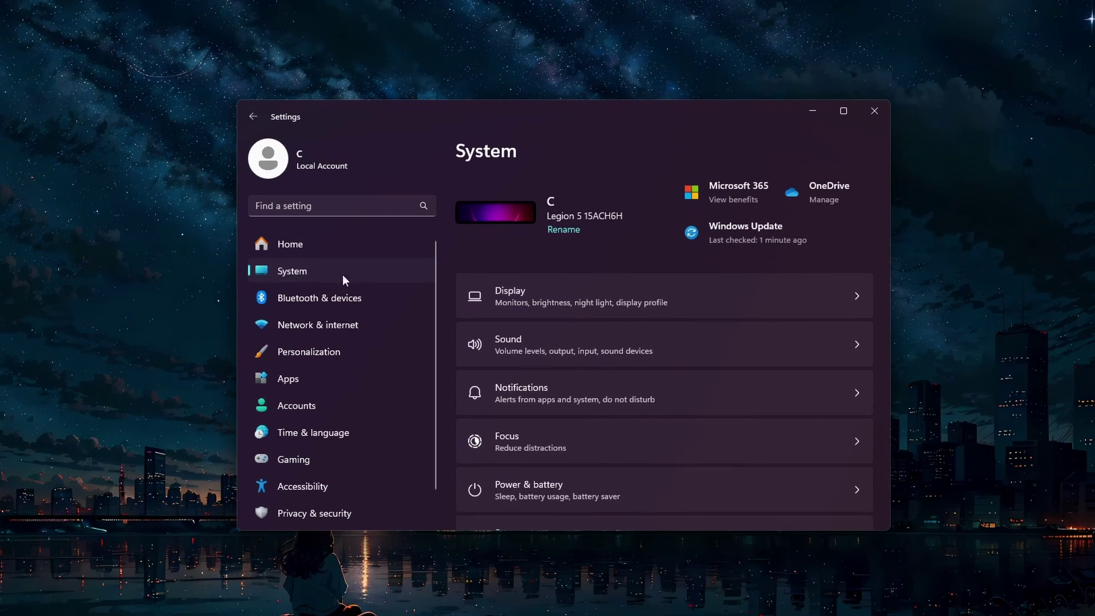
left_click(576, 293)
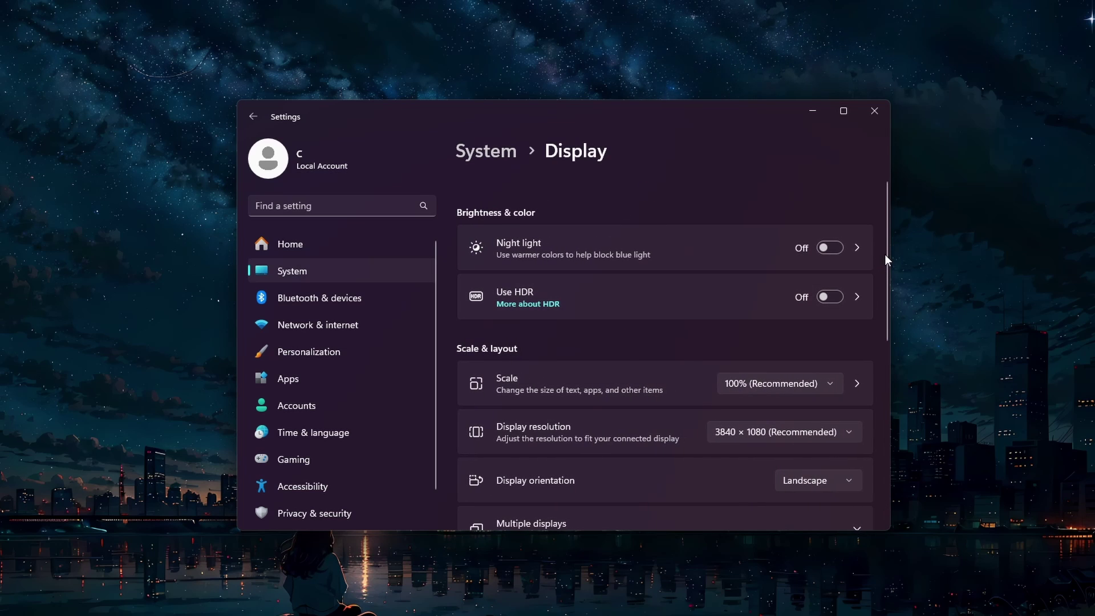
left_click_drag(884, 254, 877, 327)
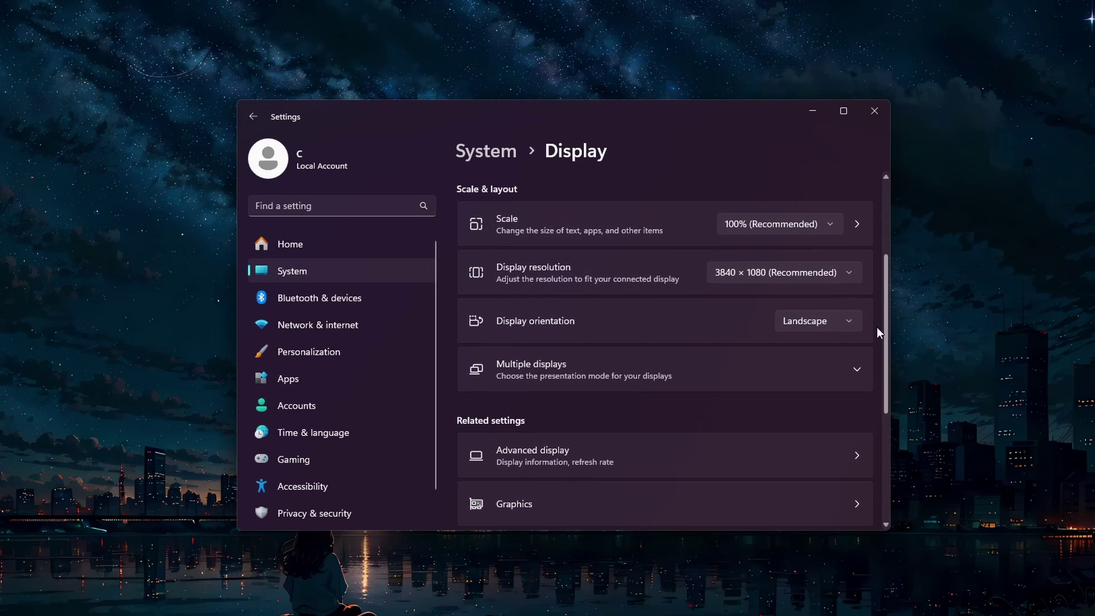
left_click(817, 223)
left_click(816, 220)
left_click(775, 272)
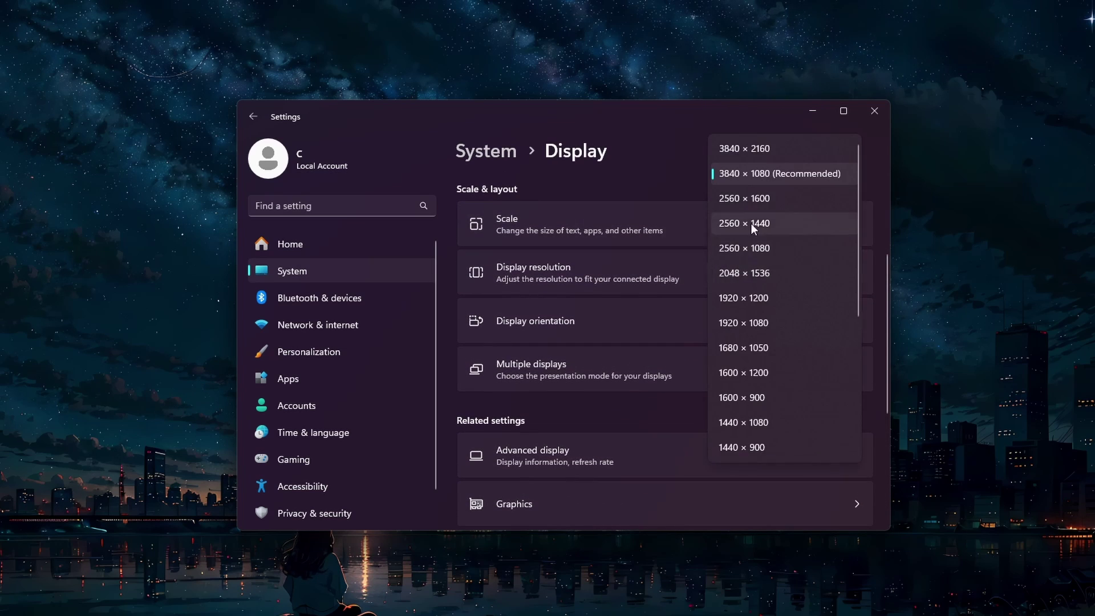
left_click(738, 175)
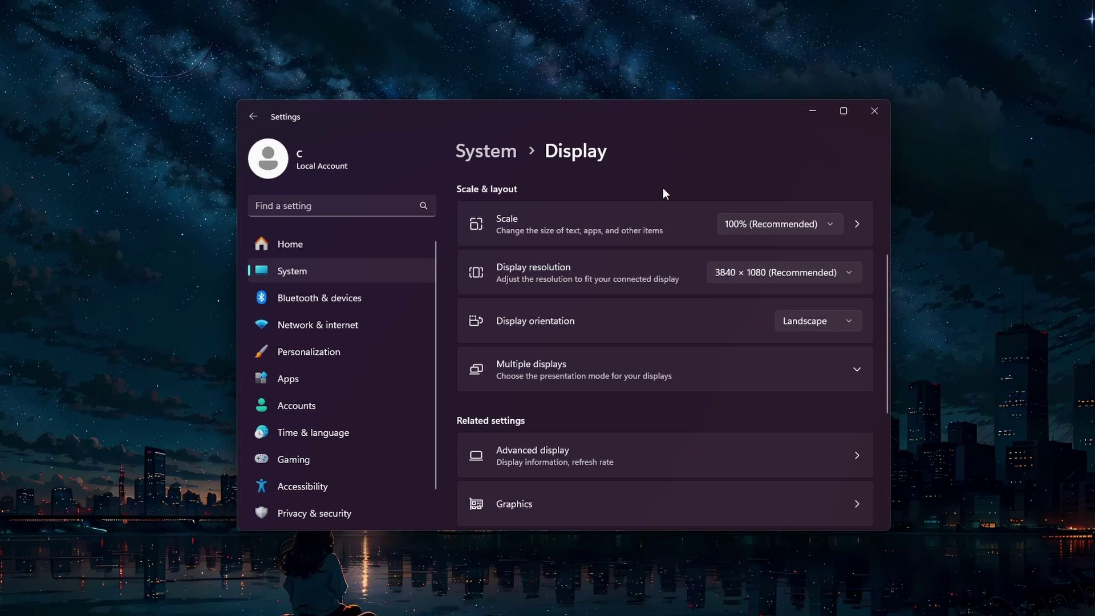
- Return to System, then go to Network & internet and its VPN page
key("alt+Left")
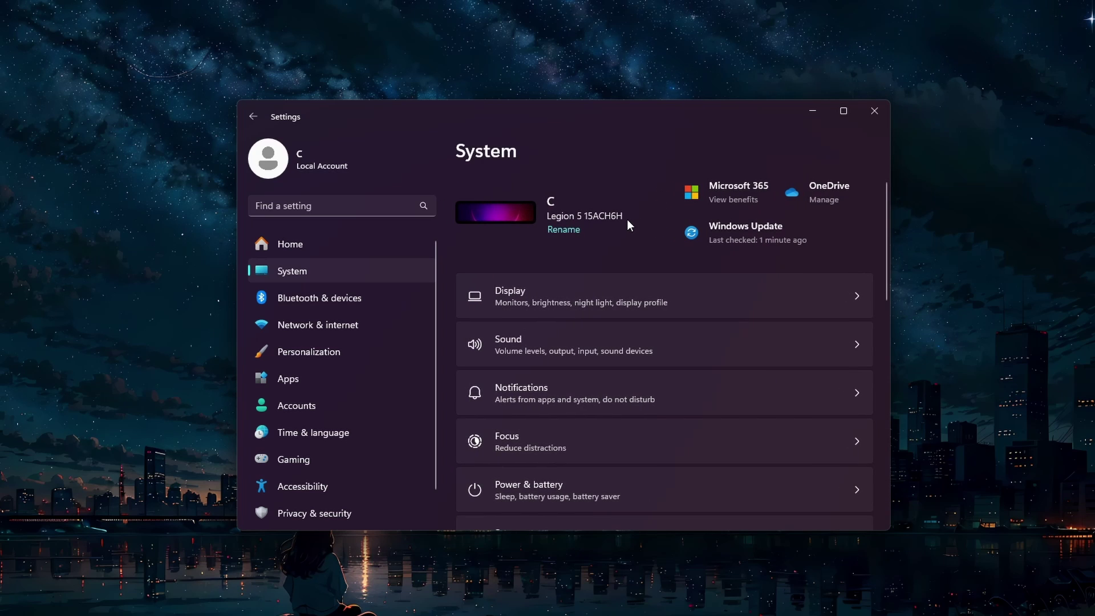
left_click(391, 320)
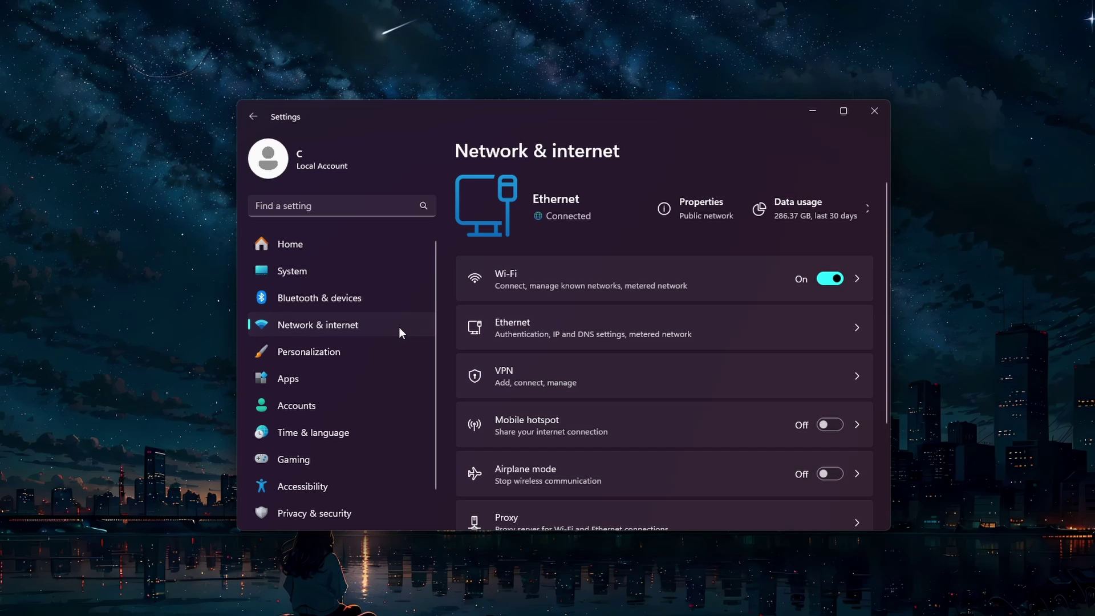
left_click(637, 379)
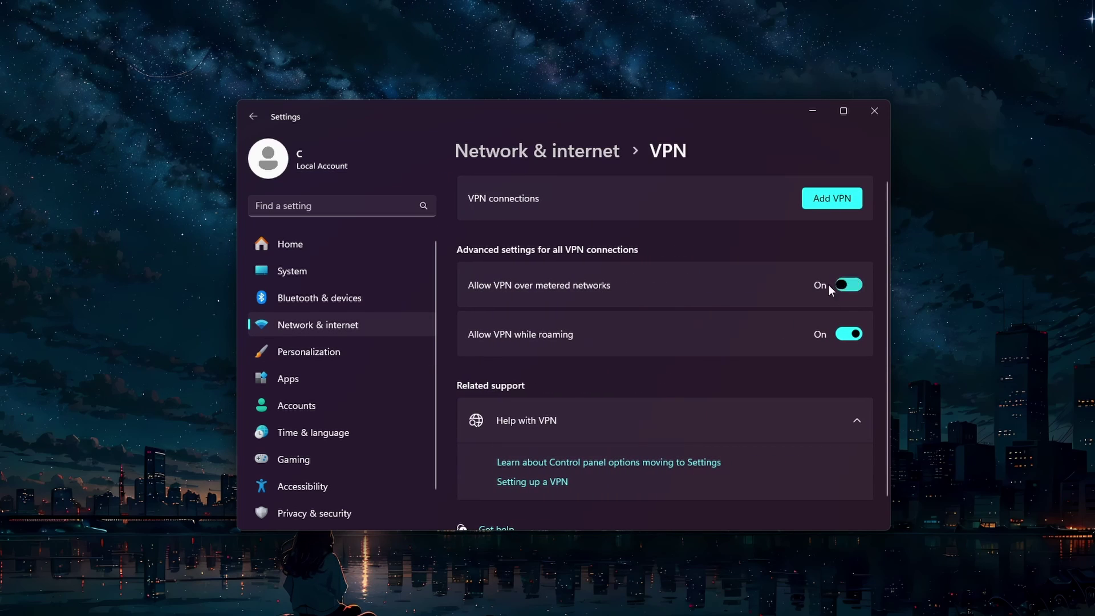